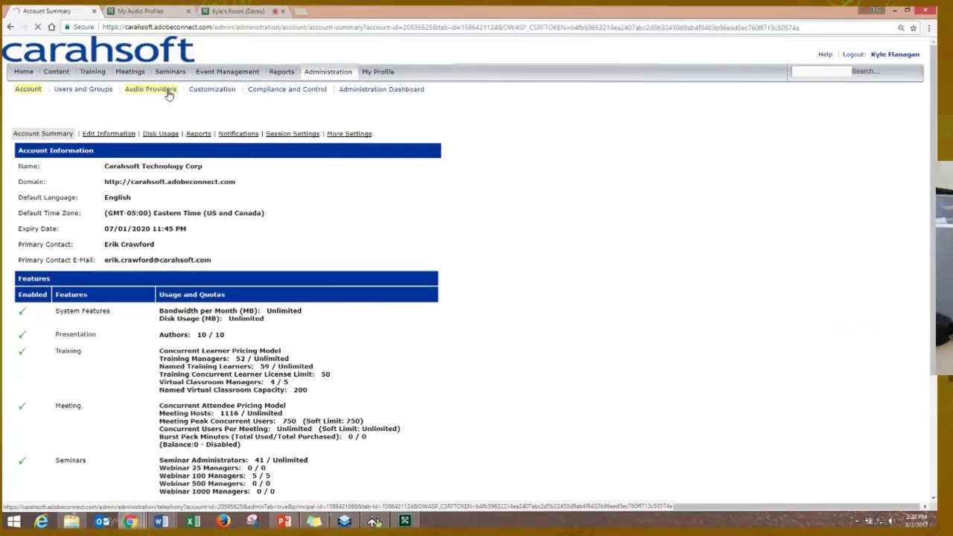
Step: Verify the MeetingOne NA audio provider's status is still Enabled, leaving its settings unchanged
left_click(168, 93)
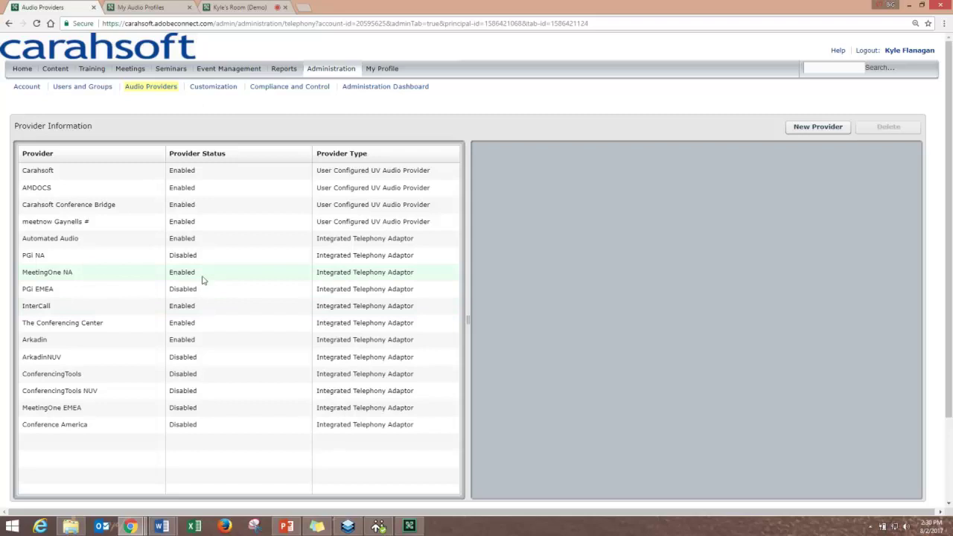
left_click(81, 277)
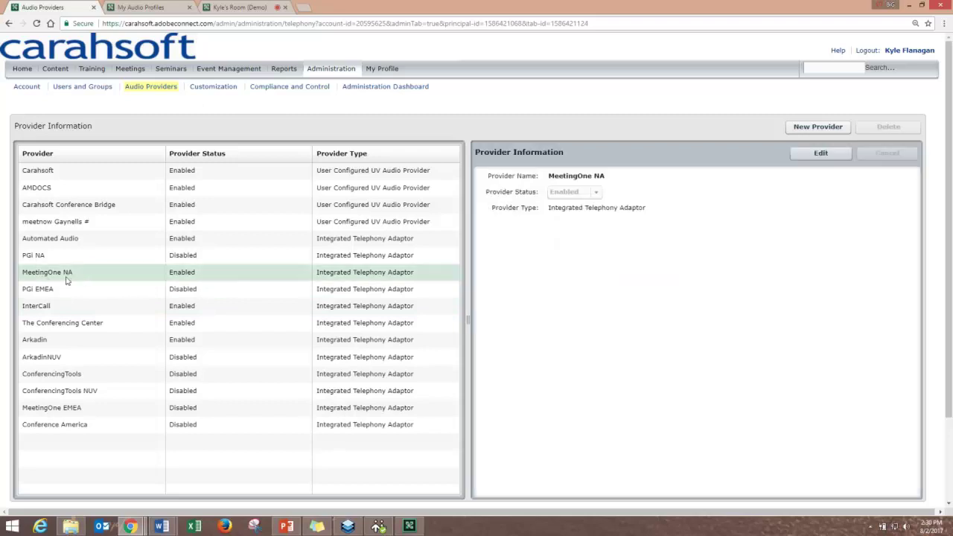
left_click(820, 154)
left_click(597, 193)
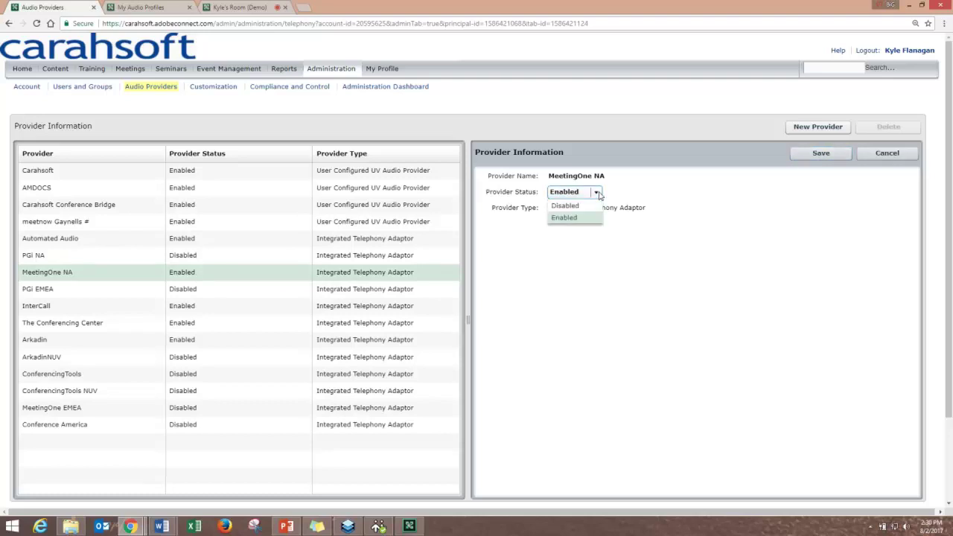
left_click(598, 192)
left_click(875, 157)
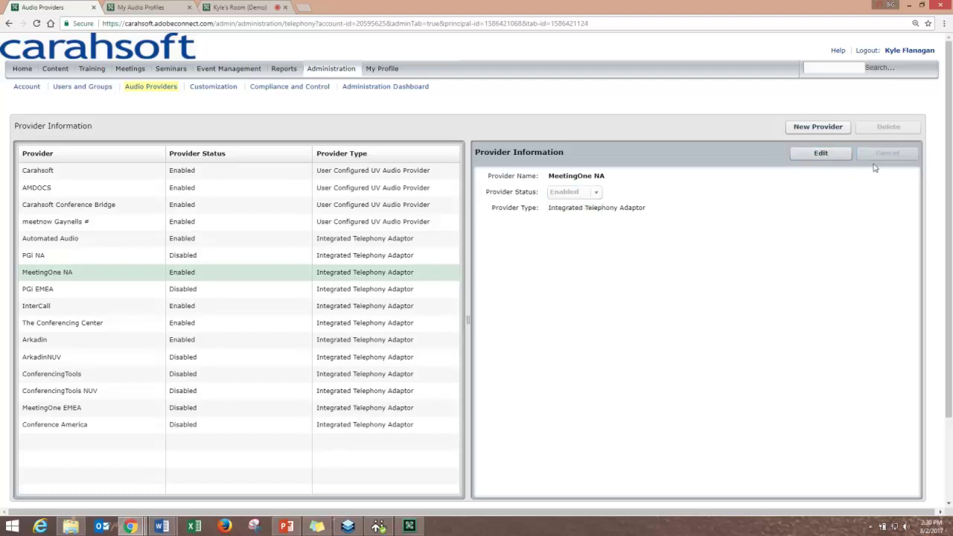
Step: Go to My Profile's audio profiles list and start a new audio profile
left_click(376, 71)
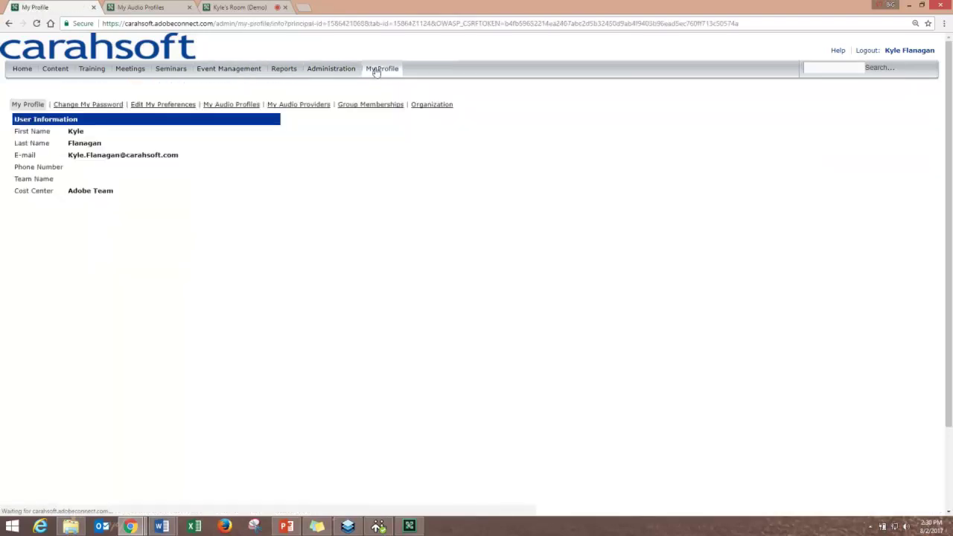
left_click(240, 105)
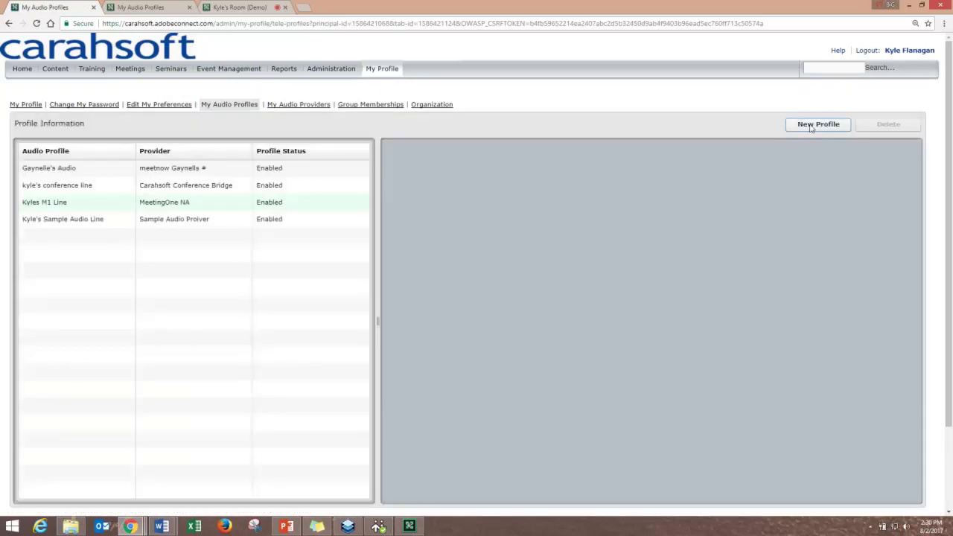
left_click(818, 125)
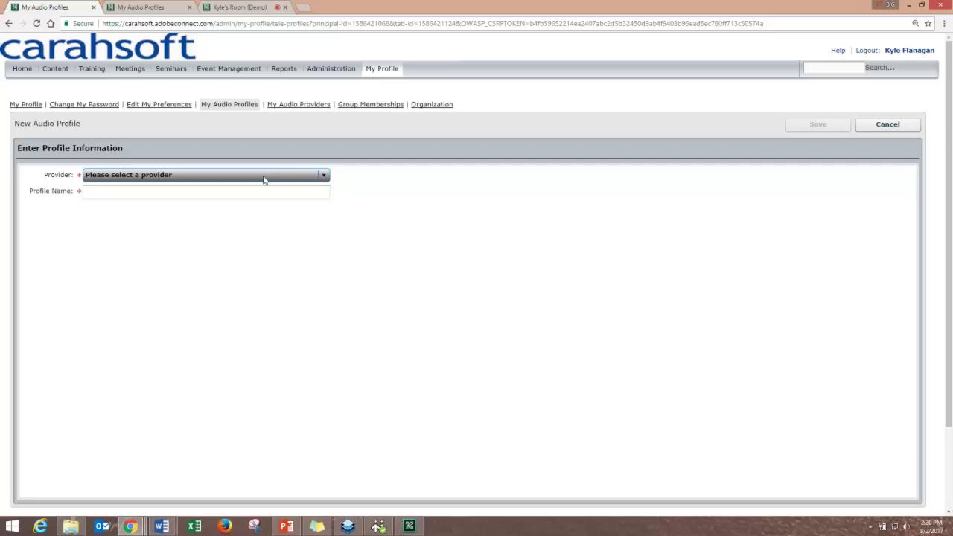
Step: Draft a MeetingOne NA profile named 'Mmeetingone line', then cancel it without saving
left_click(264, 178)
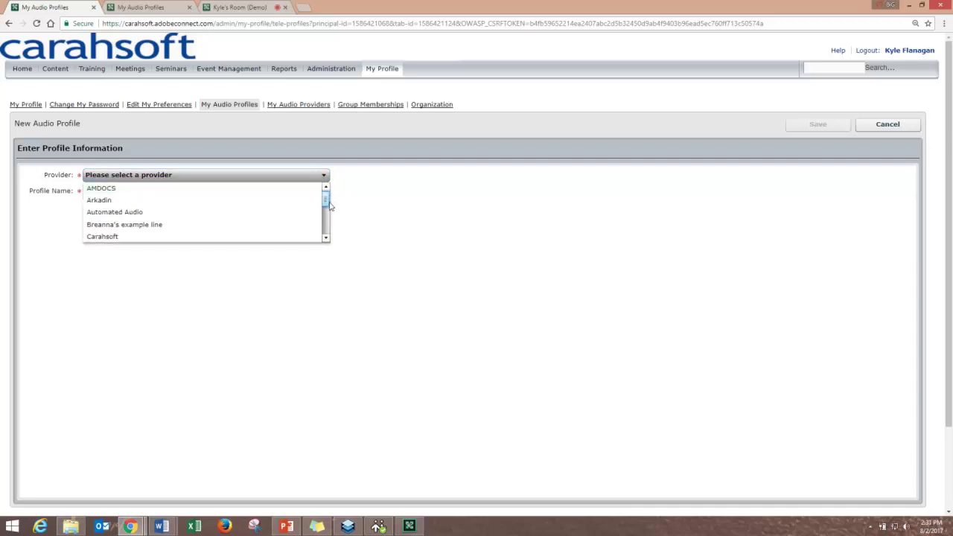
left_click_drag(327, 198, 327, 213)
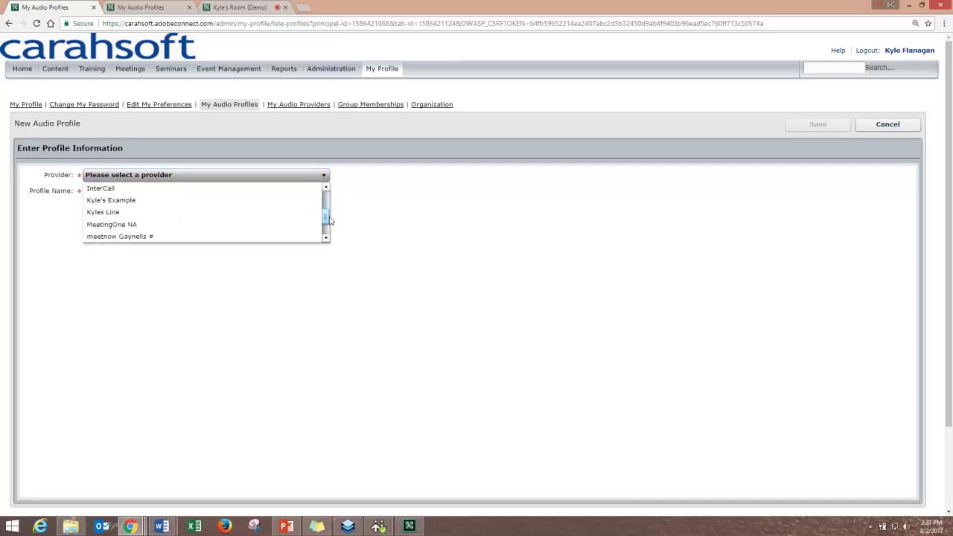
left_click(149, 223)
left_click(116, 193)
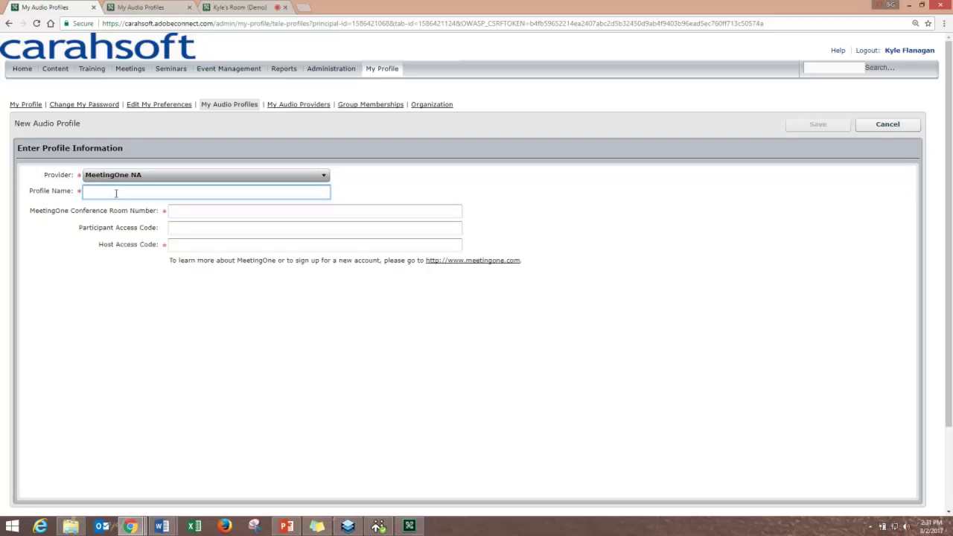
type("KyleM")
type("meetingone line")
key("Tab")
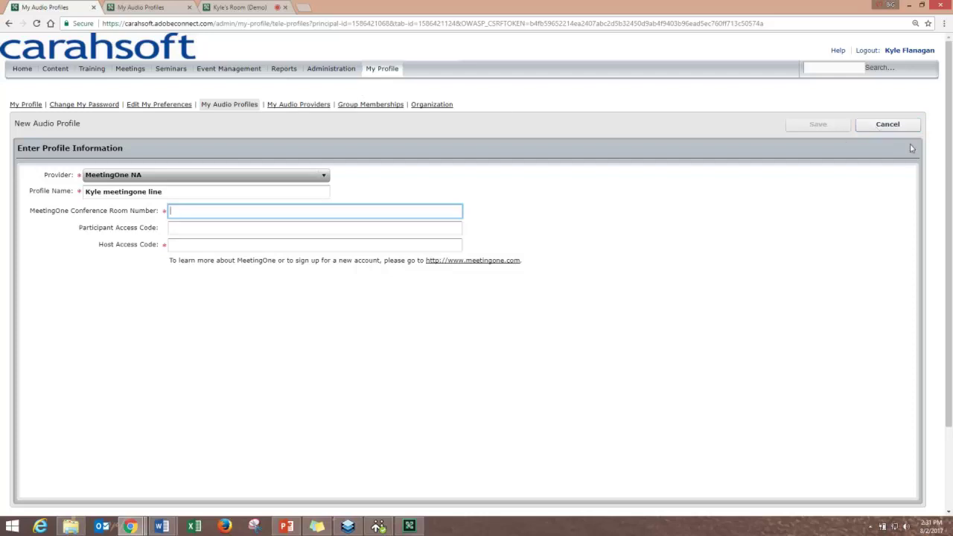
left_click(897, 124)
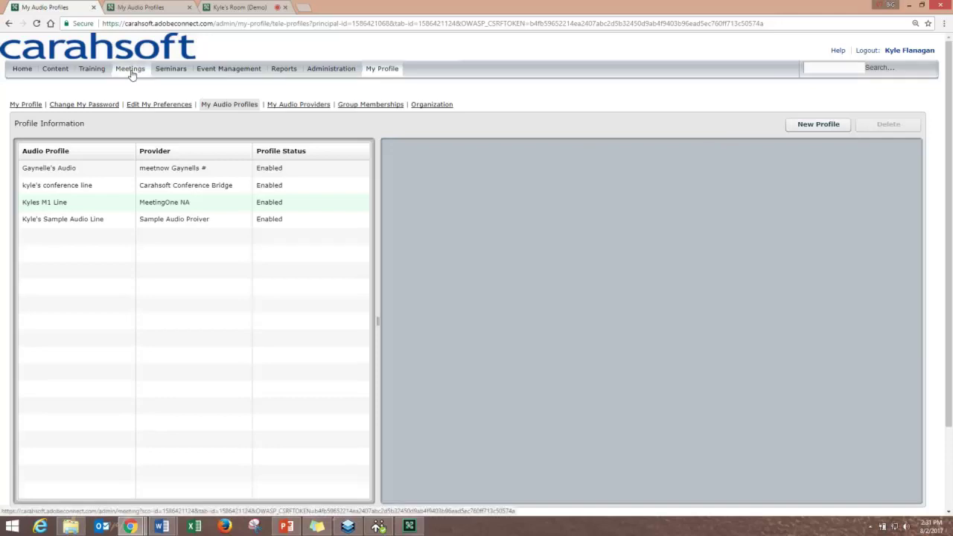
Step: Start a new meeting using the M1 Line audio profile, then switch to the demo room
left_click(131, 73)
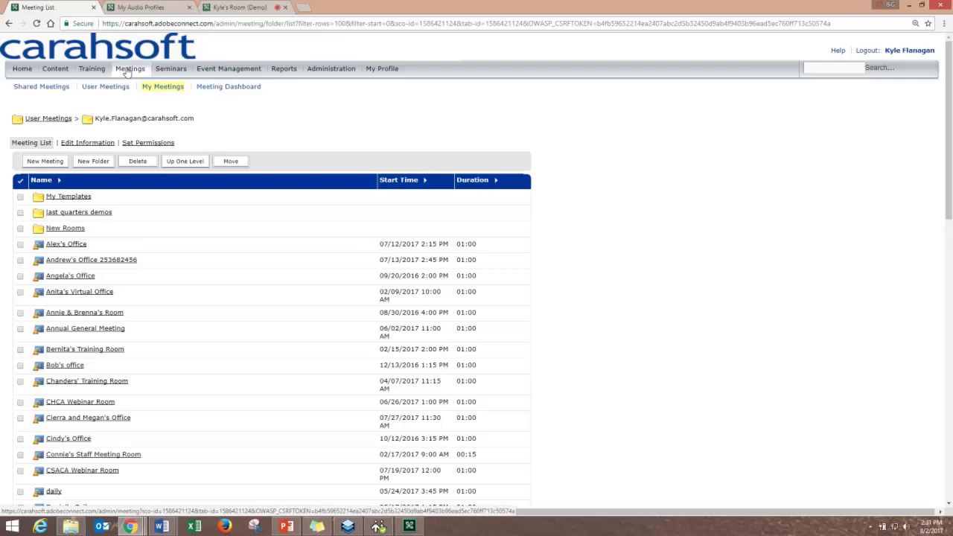
left_click(43, 163)
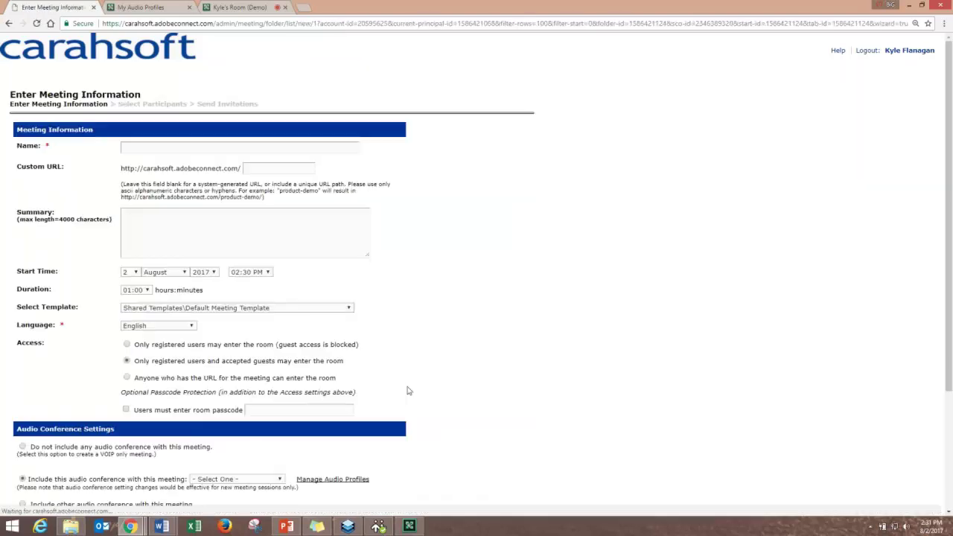
scroll(478, 336, "down", 3)
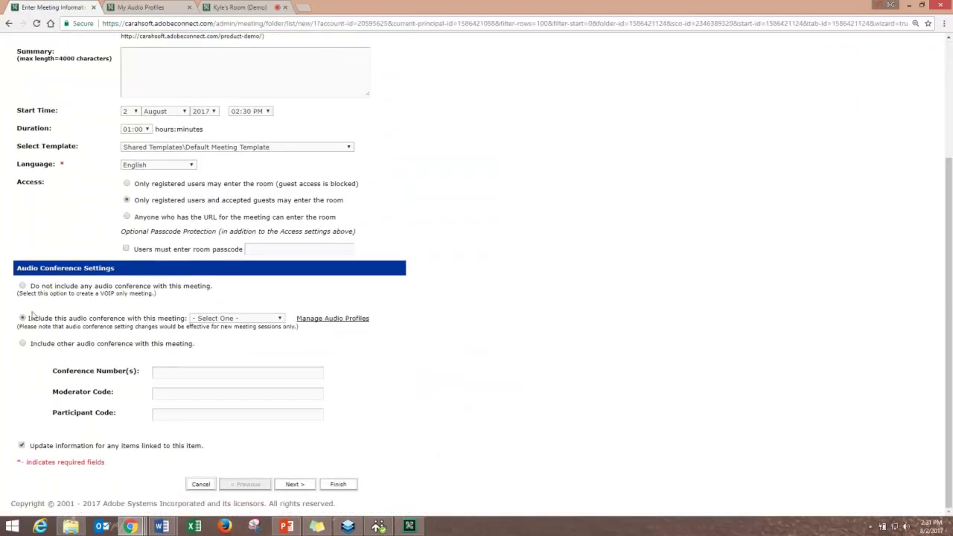
left_click(261, 318)
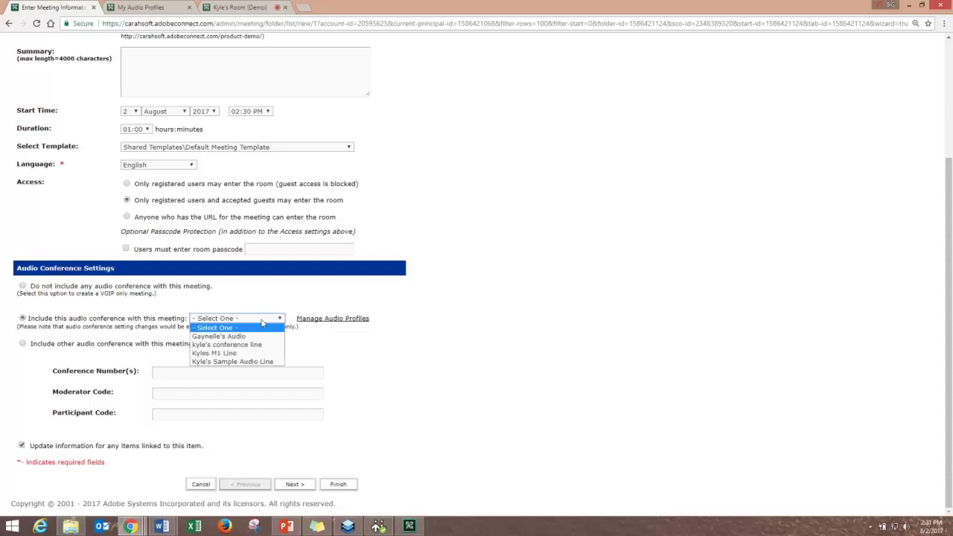
left_click(241, 352)
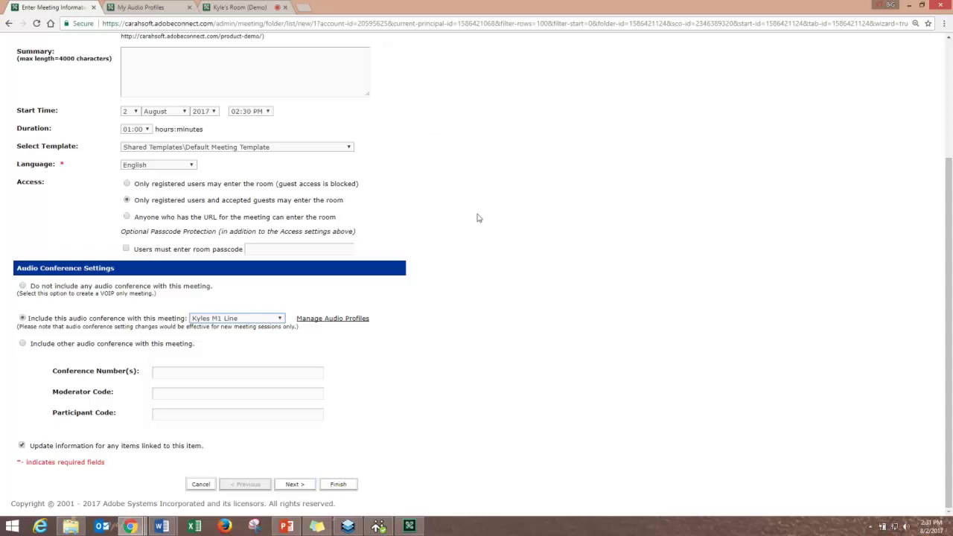
left_click(253, 6)
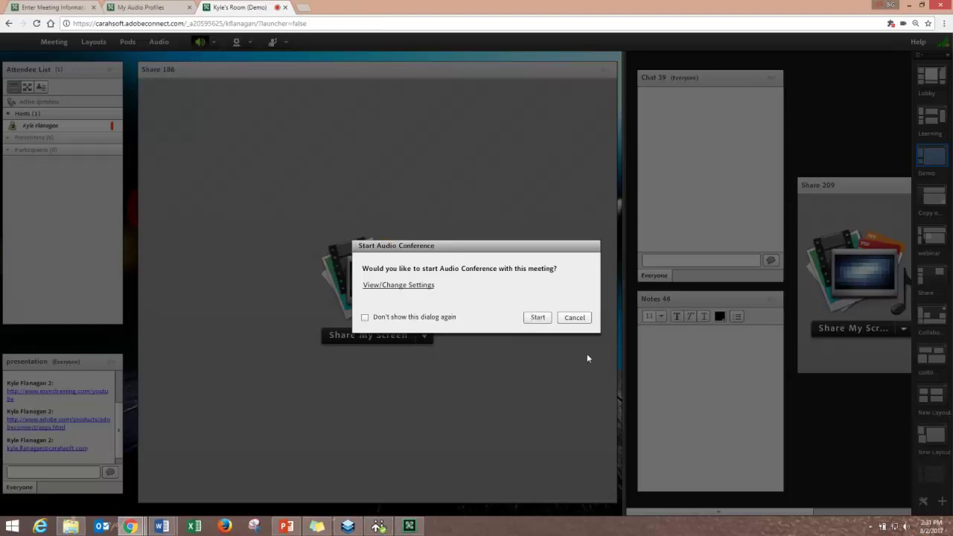
Step: Start the meeting's audio conference and join it via dial-out to the phone
left_click(533, 319)
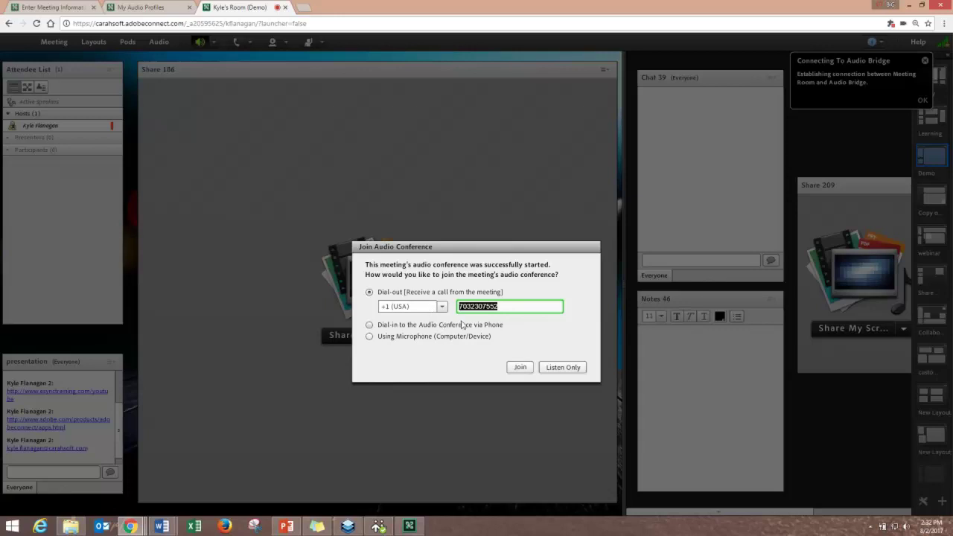
left_click(518, 370)
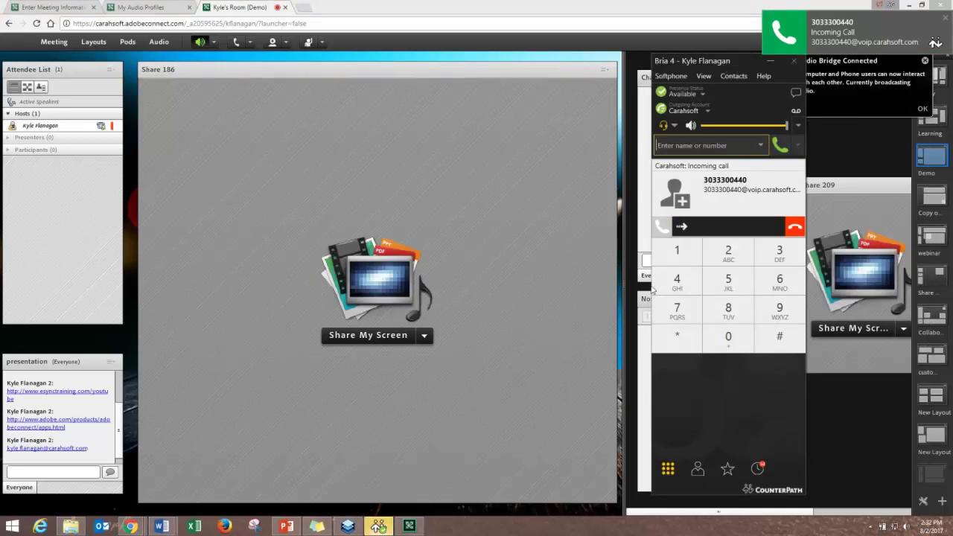
Step: Answer the meeting's incoming call in Bria and send the digit 1
left_click(662, 226)
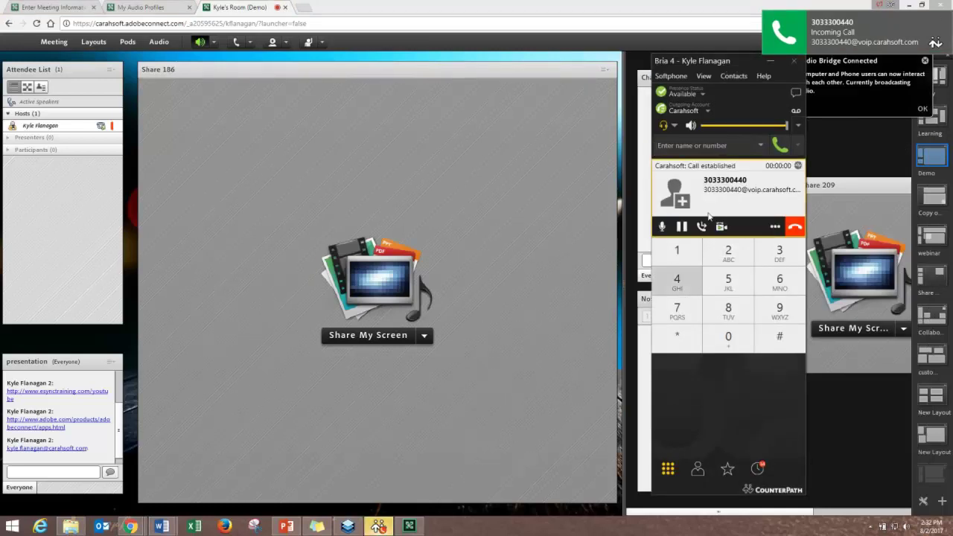
left_click(677, 260)
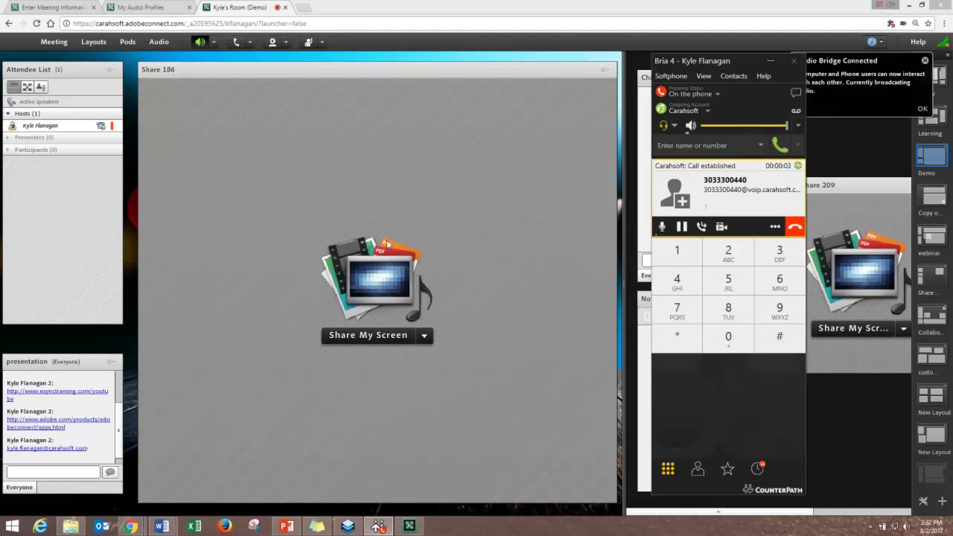
Step: Back in the room, check the host's phone connection in the attendee list, then open Audio
left_click(102, 127)
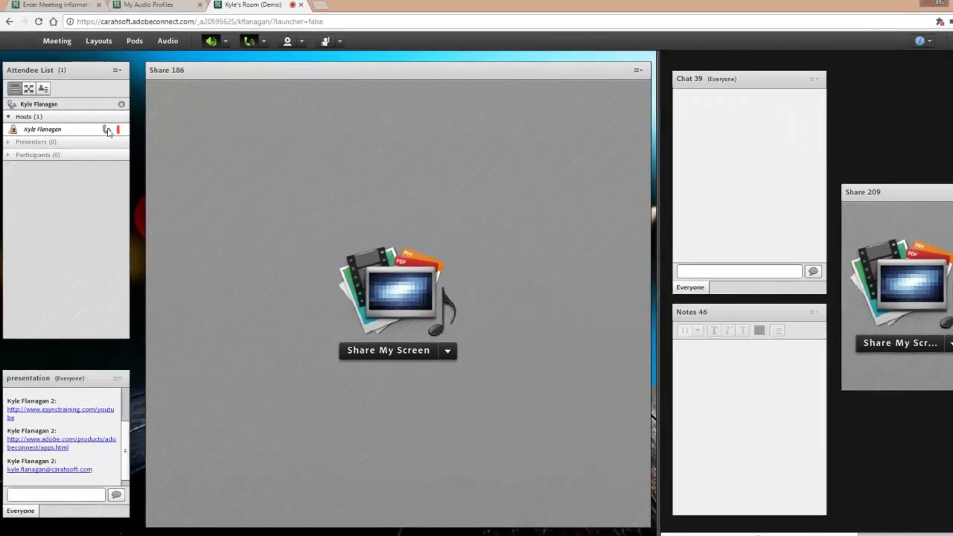
left_click(105, 132)
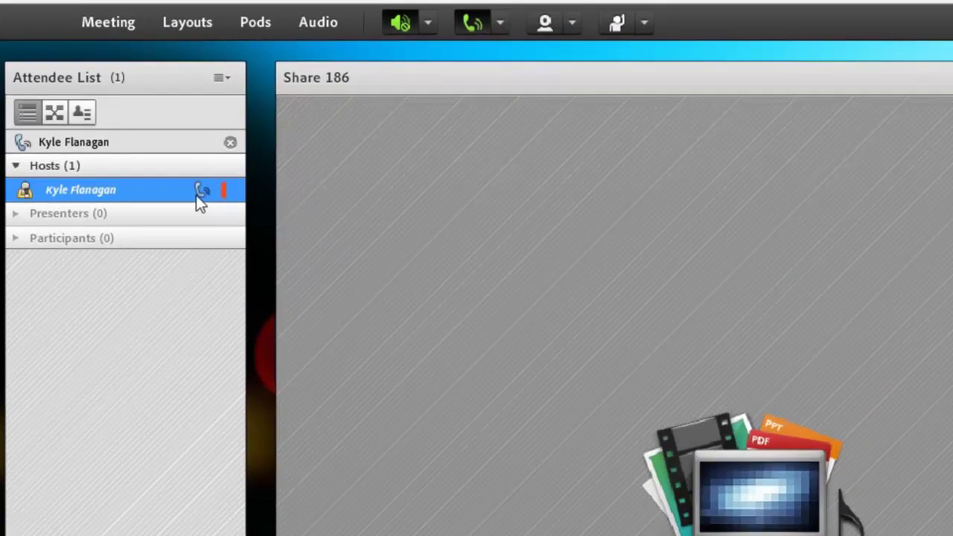
mouse_move(201, 196)
mouse_move(125, 198)
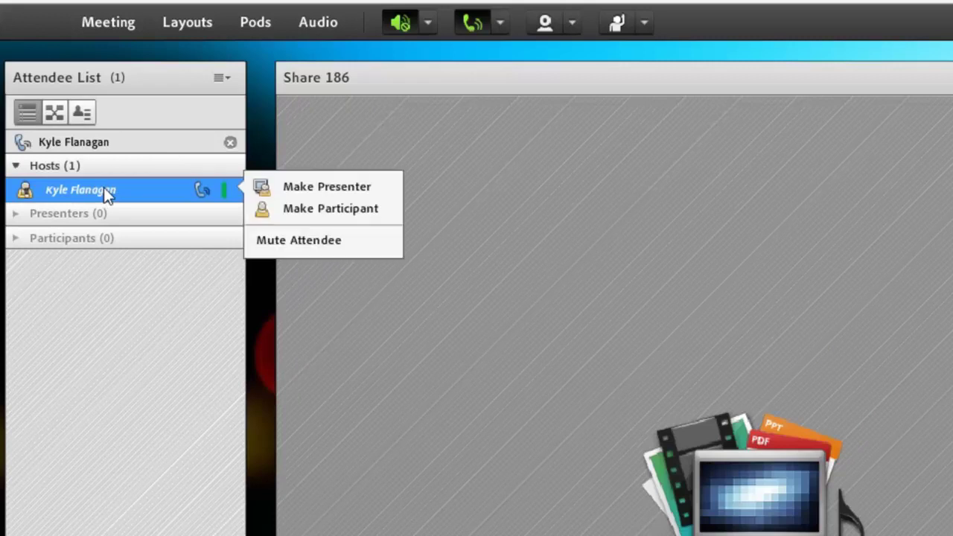
left_click(314, 28)
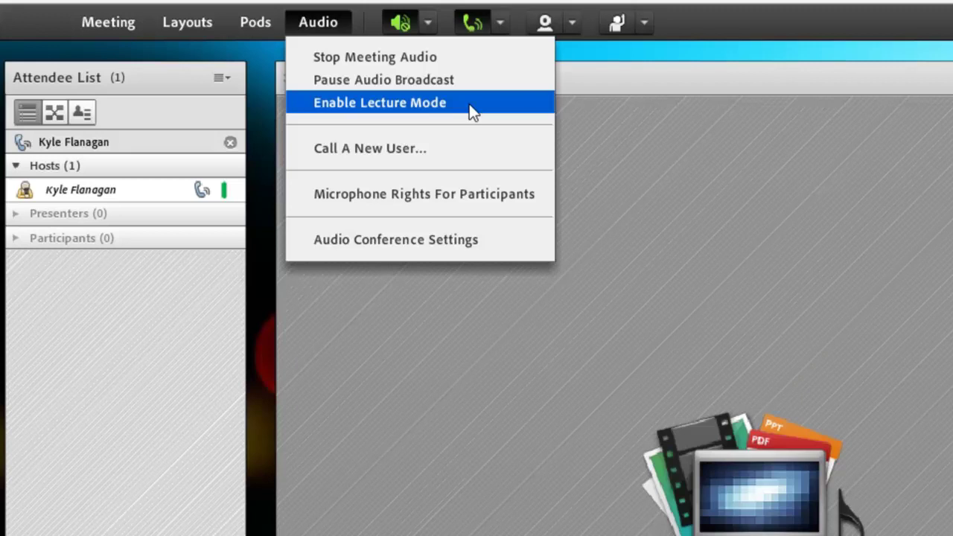
Step: Close the Audio menu and dismiss the host's attendee options pop-up
left_click(181, 195)
mouse_move(139, 189)
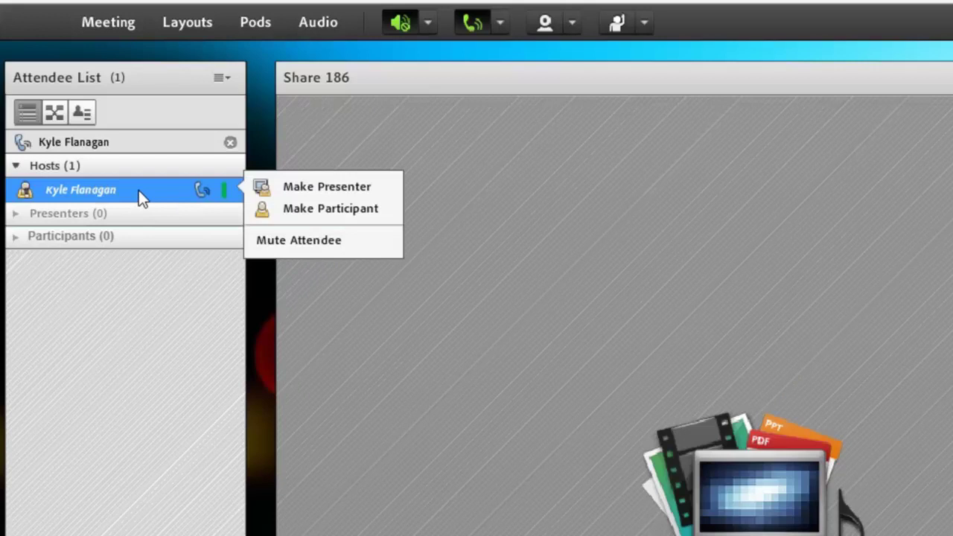
left_click(319, 311)
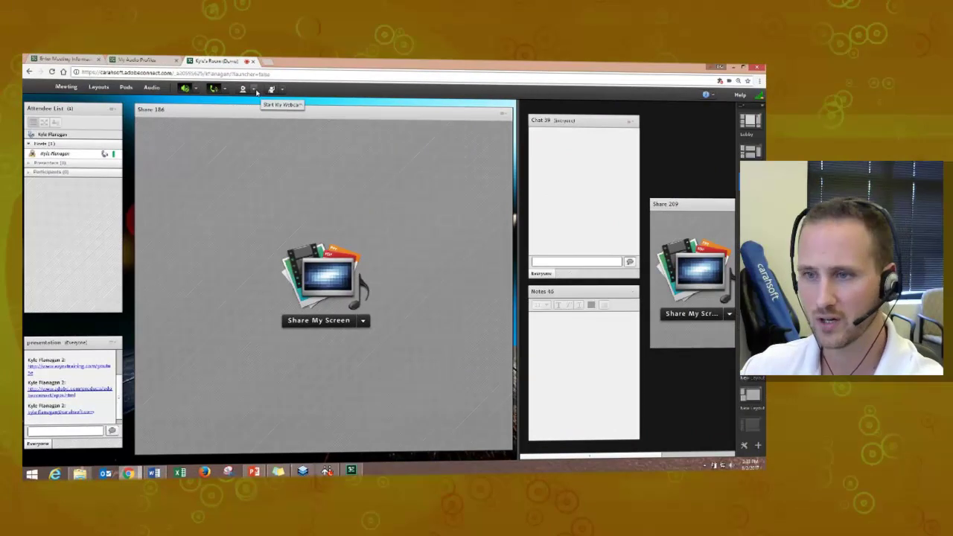
left_click(256, 91)
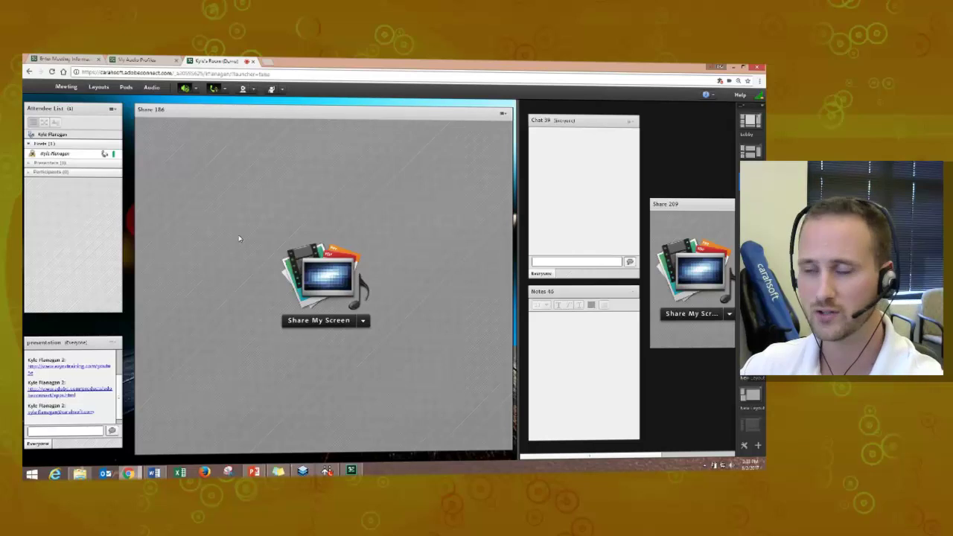
left_click(54, 155)
left_click(65, 158)
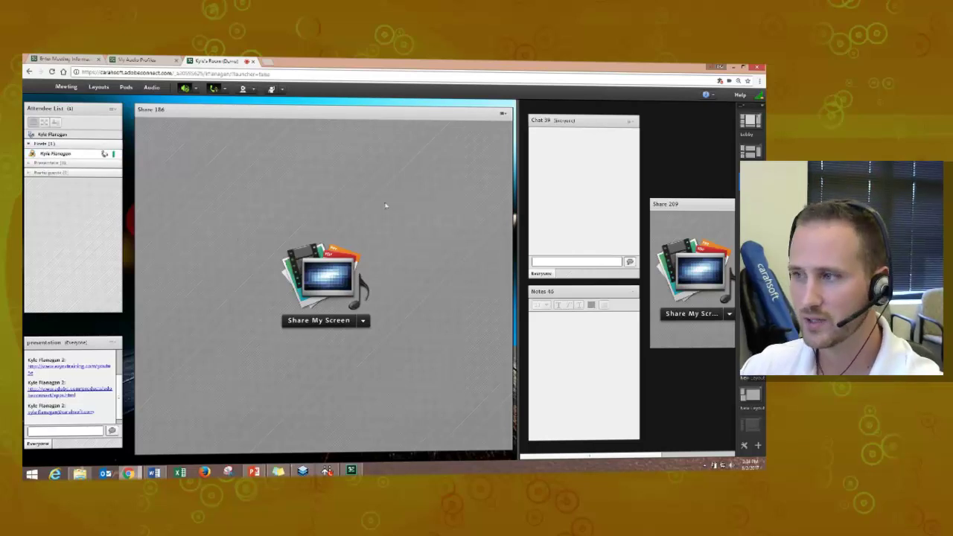